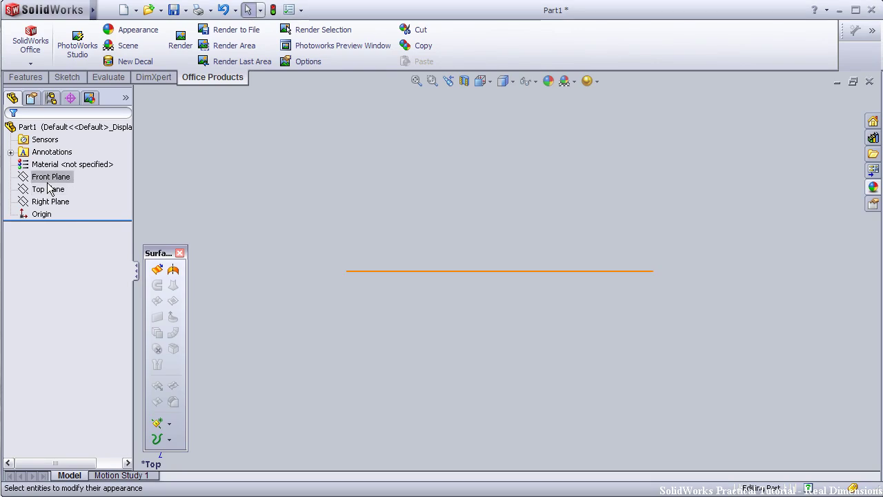
On the Front Plane, sketch a chain of lines from the origin going up, right, down and back left.
{"action": "left_click", "coordinate": [52, 181]}
{"action": "left_click", "coordinate": [60, 154]}
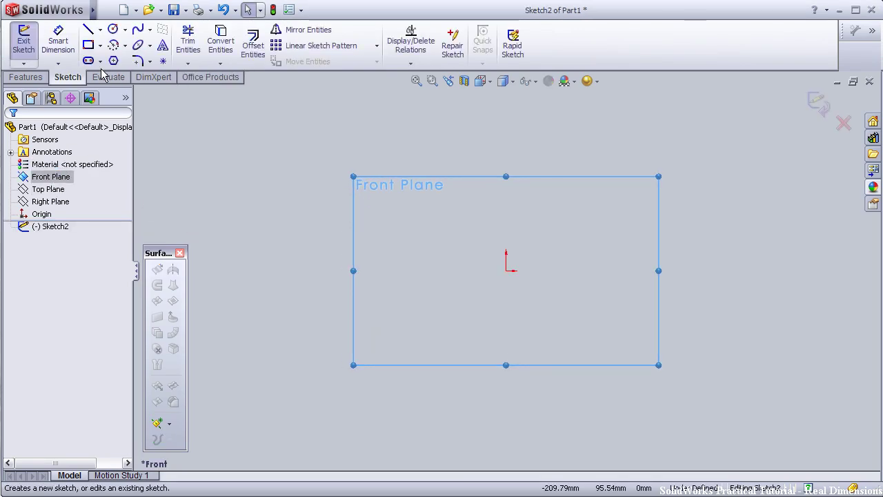
{"action": "left_click", "coordinate": [88, 32]}
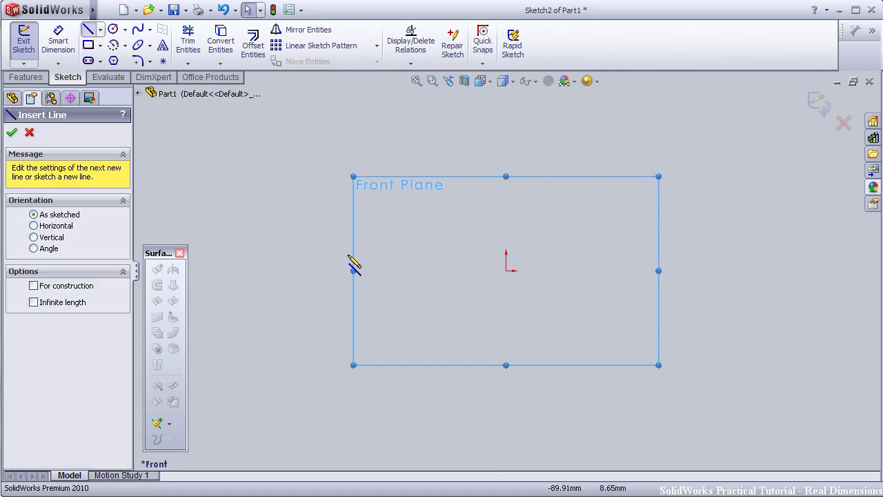
{"action": "left_click", "coordinate": [506, 271]}
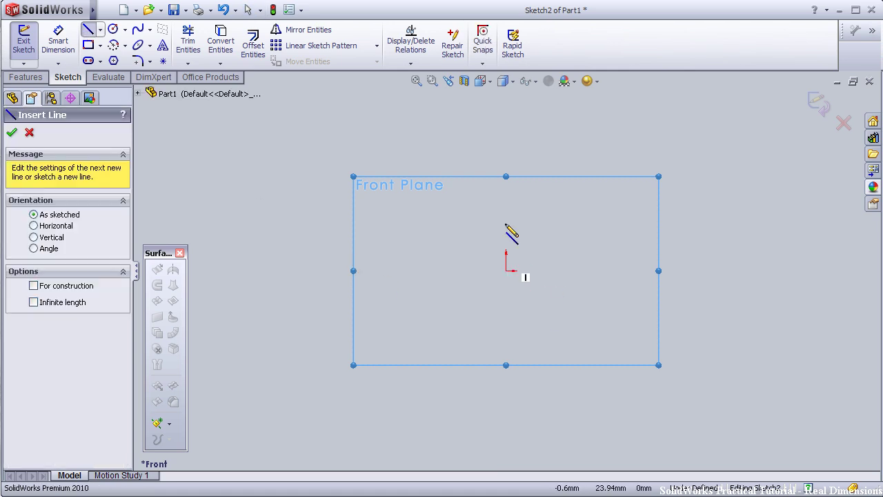
{"action": "left_click", "coordinate": [506, 177]}
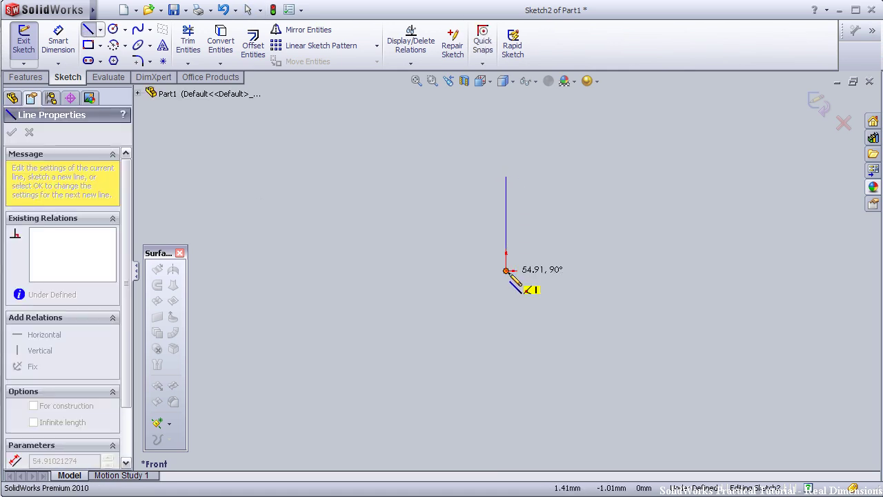
{"action": "left_click", "coordinate": [508, 272]}
{"action": "left_click", "coordinate": [644, 270]}
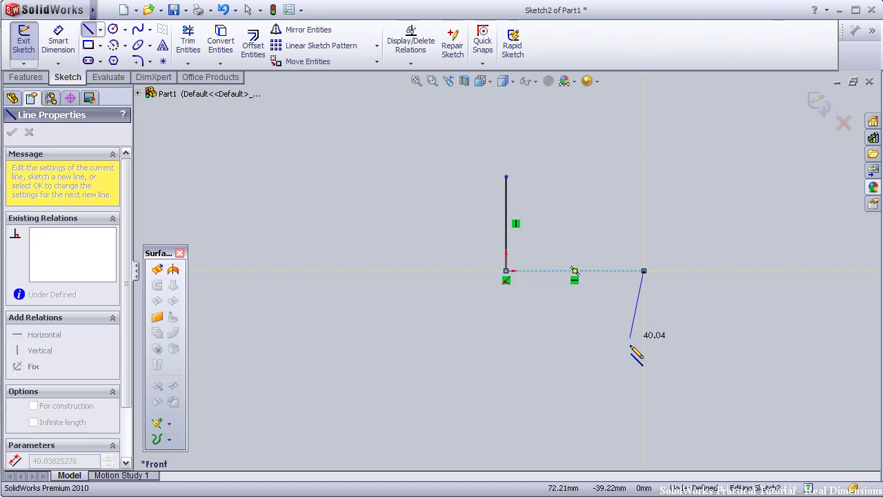
{"action": "left_click", "coordinate": [535, 376]}
{"action": "left_click", "coordinate": [514, 371]}
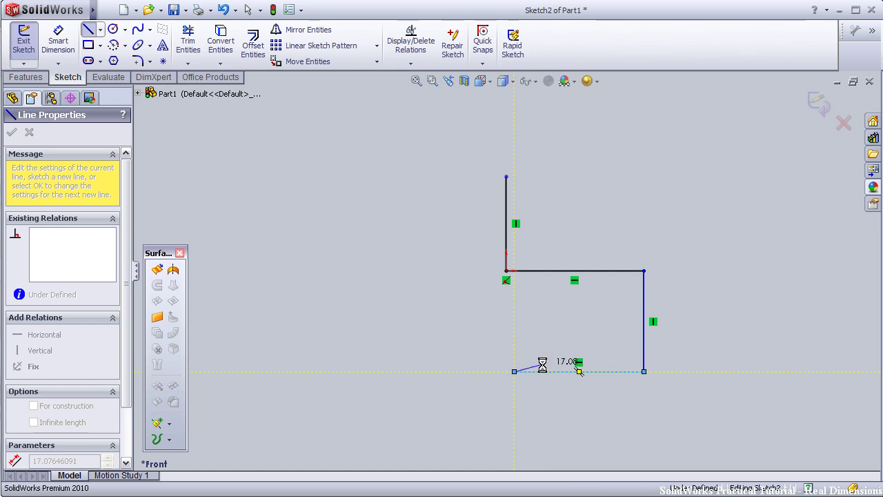
{"action": "key", "text": "Escape"}
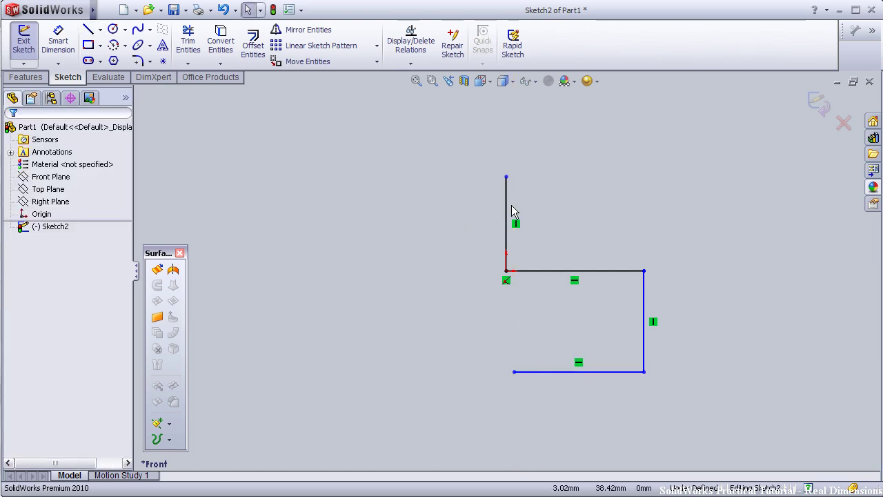
Dimension the vertical line at the origin to 400 mm and zoom to fit the profile.
{"action": "left_click", "coordinate": [58, 40]}
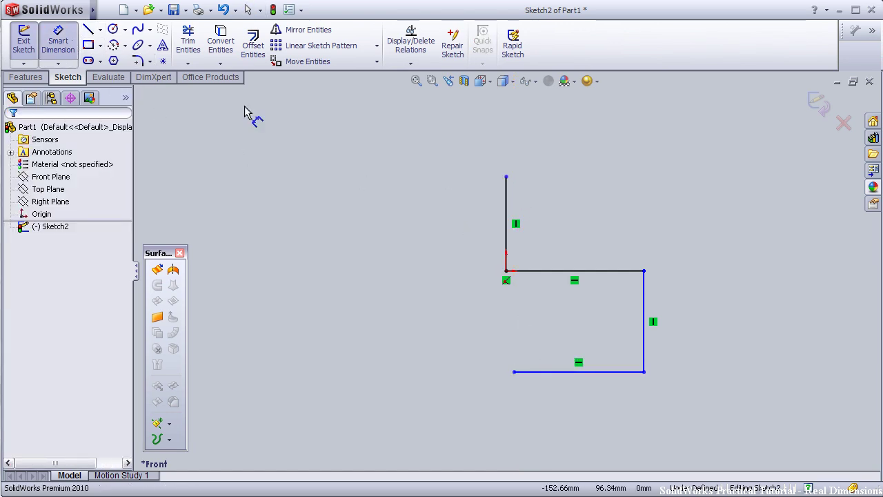
{"action": "left_click", "coordinate": [476, 209]}
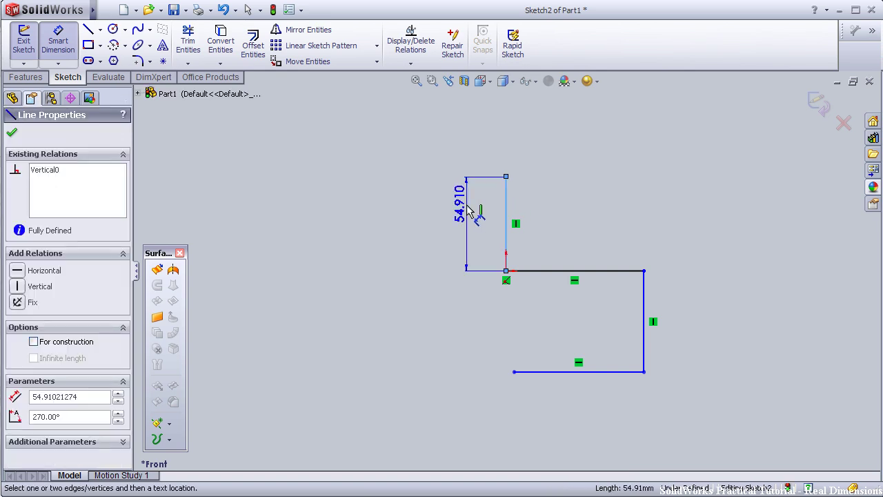
{"action": "left_click", "coordinate": [493, 211]}
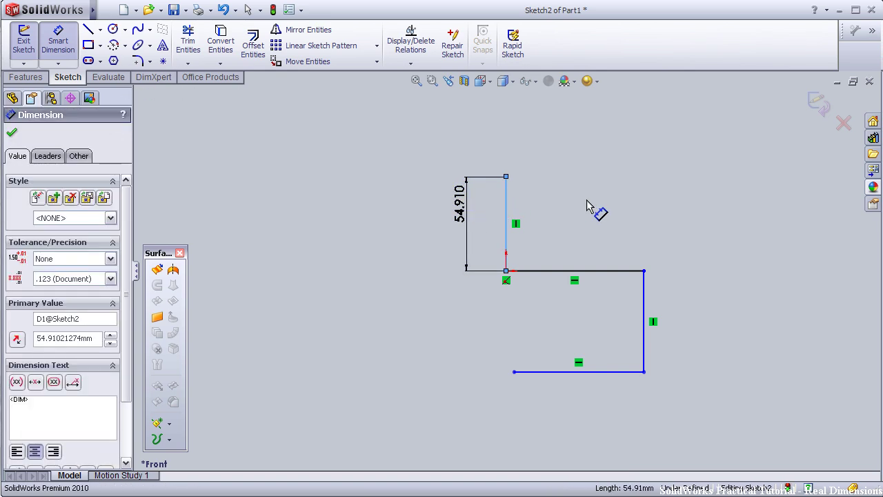
{"action": "type", "text": "400"}
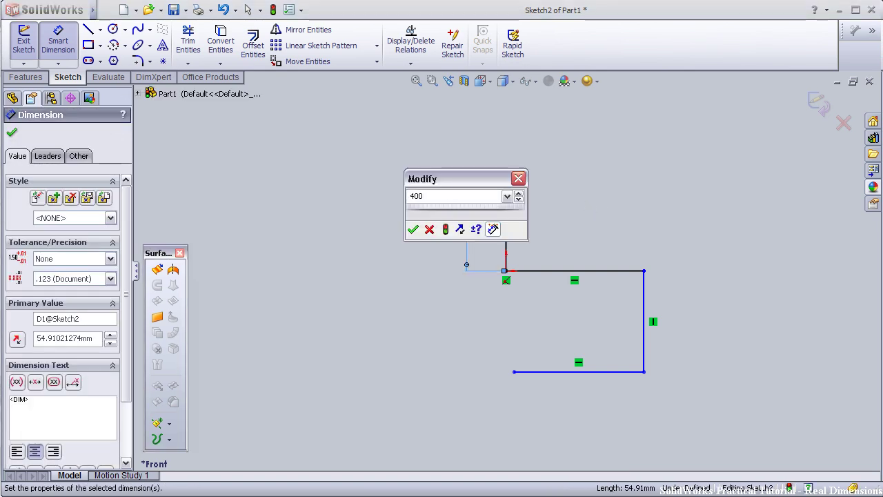
{"action": "key", "text": "Return"}
{"action": "left_click", "coordinate": [417, 82]}
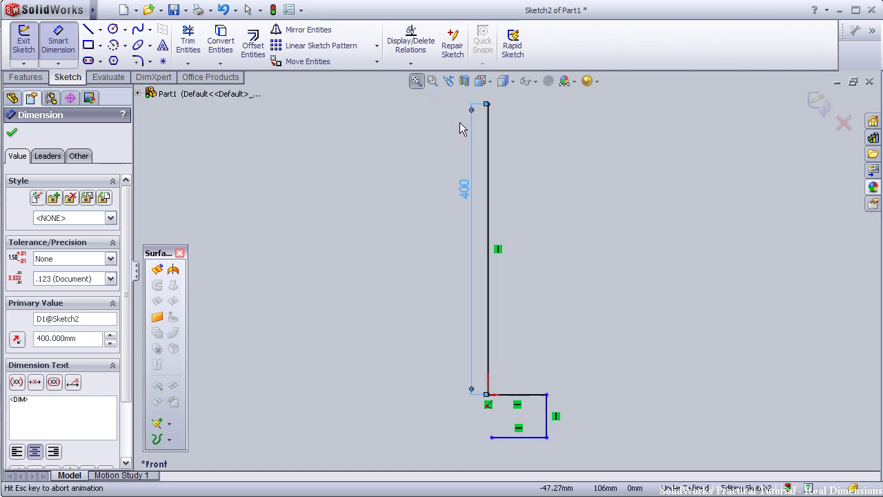
{"action": "left_click", "coordinate": [494, 192]}
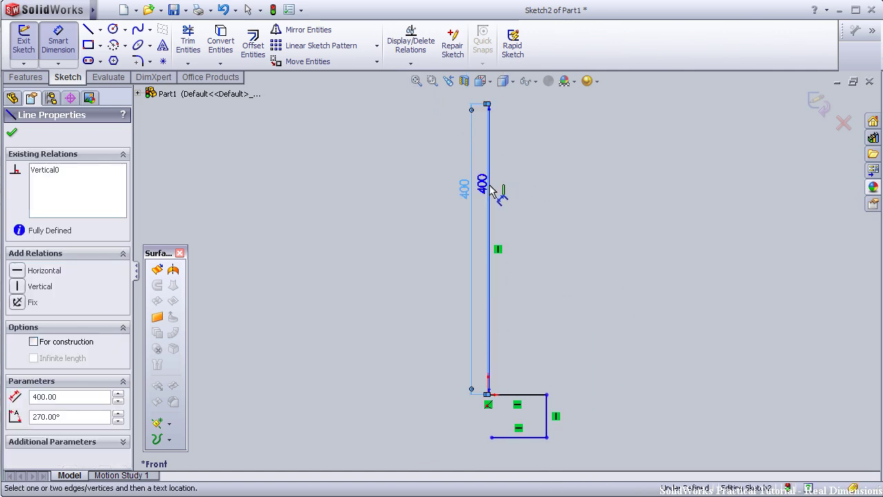
{"action": "key", "text": "Escape"}
{"action": "key", "text": "Escape"}
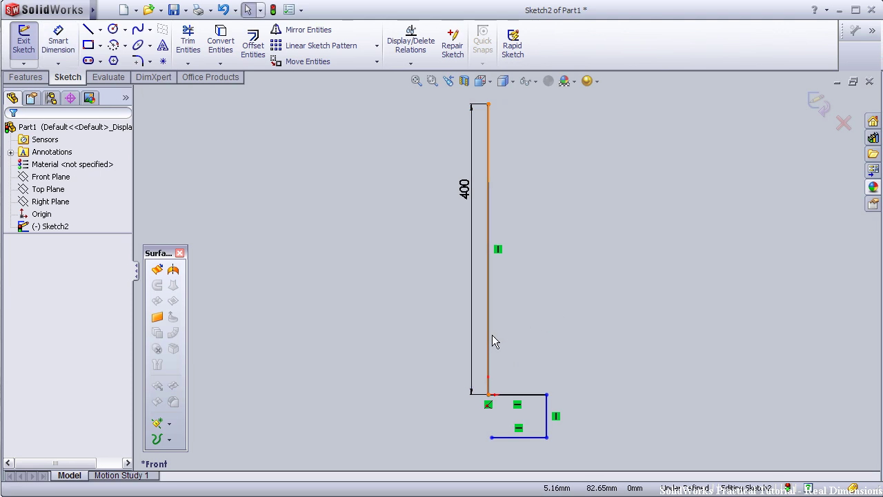
Add an Equal relation to all four profile lines so each matches the 400 mm line.
{"action": "left_click", "coordinate": [507, 369]}
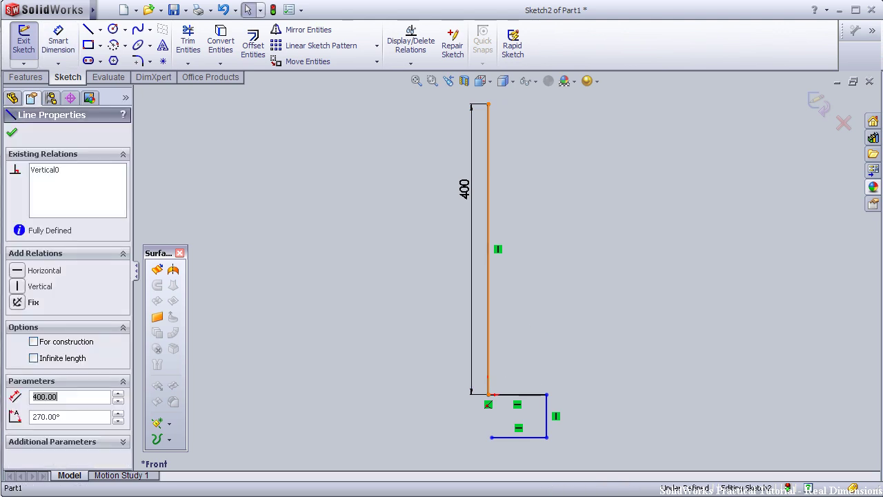
{"action": "left_click", "coordinate": [535, 402]}
{"action": "left_click", "coordinate": [548, 414], "text": "ctrl"}
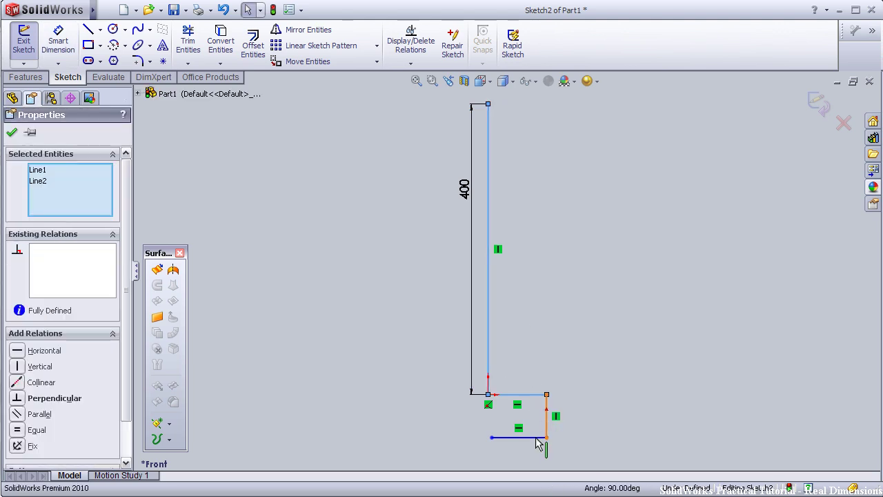
{"action": "left_click", "coordinate": [533, 439], "text": "ctrl"}
{"action": "left_click", "coordinate": [532, 439], "text": "ctrl"}
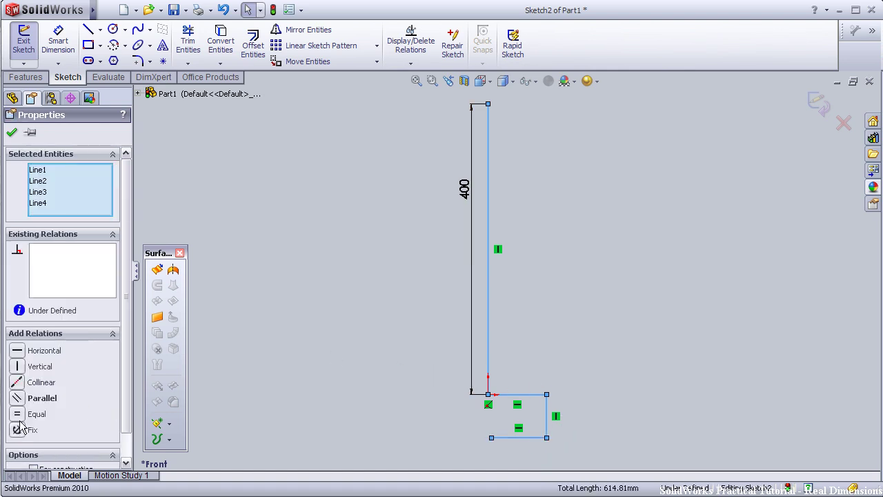
{"action": "left_click", "coordinate": [19, 416]}
{"action": "key", "text": "f"}
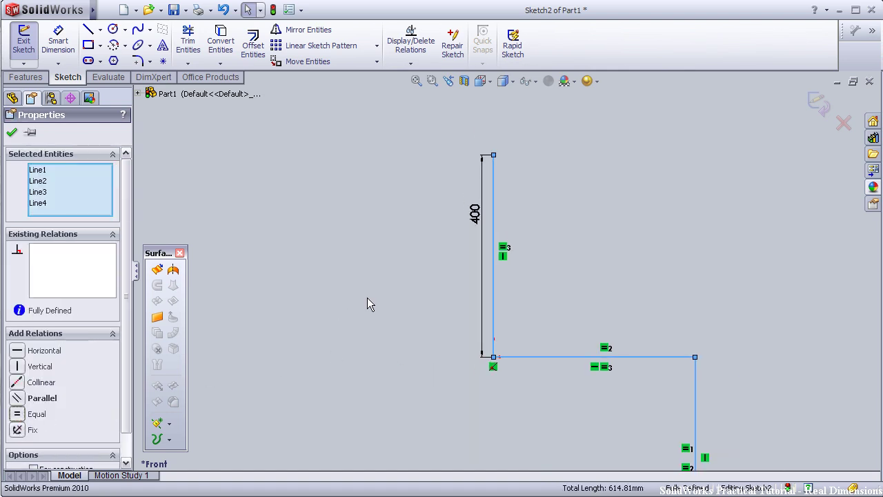
{"action": "scroll", "coordinate": [593, 285], "scroll_direction": "up", "scroll_amount": 5}
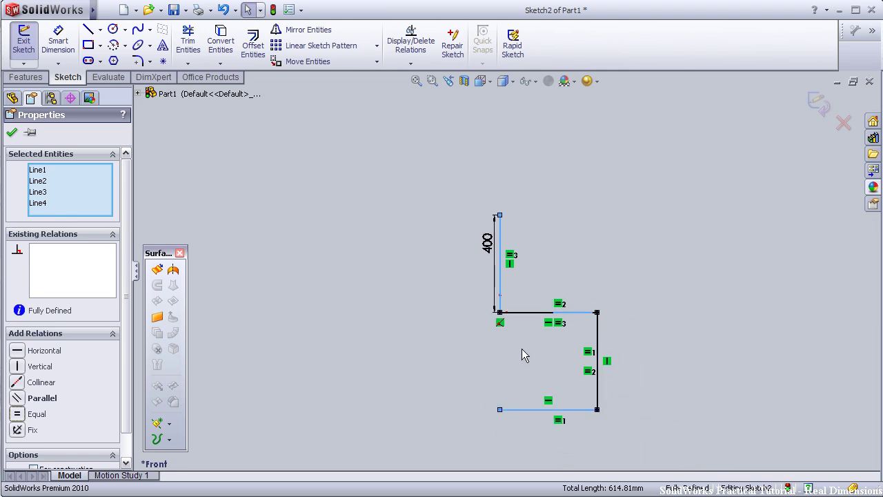
{"action": "scroll", "coordinate": [511, 364], "scroll_direction": "down", "scroll_amount": 2}
{"action": "scroll", "coordinate": [505, 363], "scroll_direction": "down", "scroll_amount": 2}
{"action": "scroll", "coordinate": [510, 349], "scroll_direction": "down", "scroll_amount": 2}
{"action": "scroll", "coordinate": [528, 331], "scroll_direction": "down", "scroll_amount": 1}
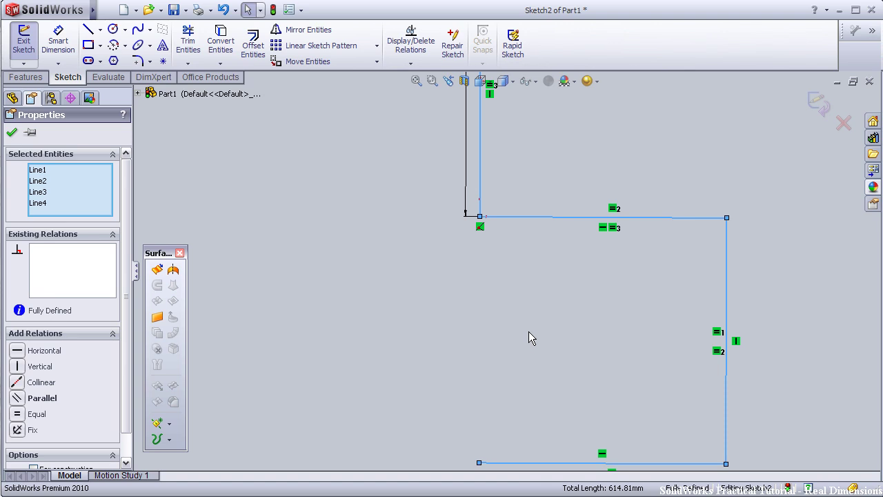
Draw a short vertical line up from the profile's bottom-left end and dimension it 50 mm.
{"action": "left_click", "coordinate": [93, 36]}
{"action": "left_click", "coordinate": [477, 463]}
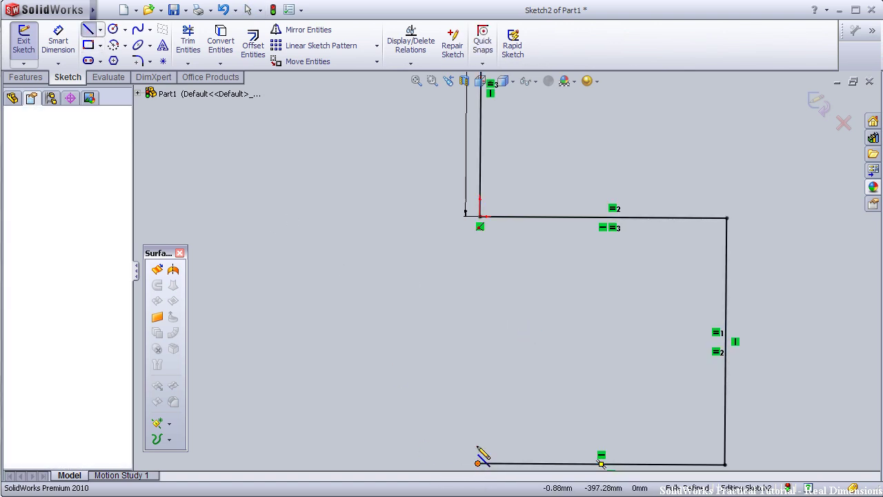
{"action": "left_click", "coordinate": [478, 419]}
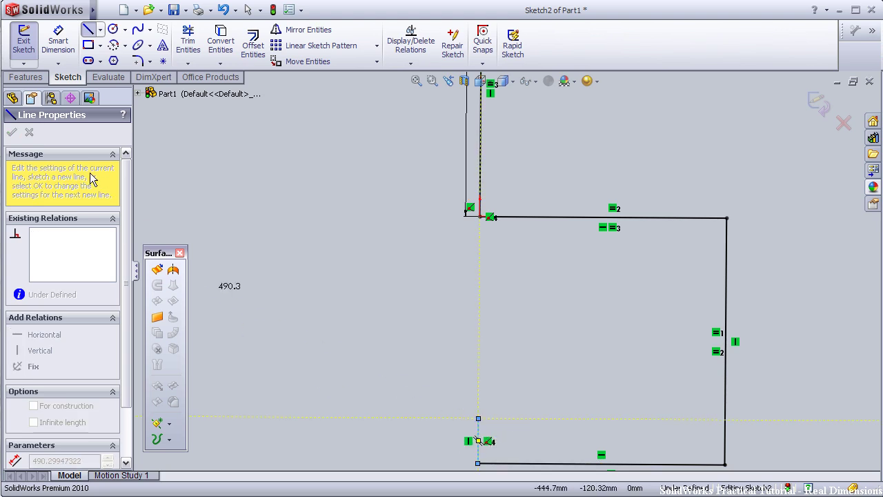
{"action": "left_click", "coordinate": [57, 40]}
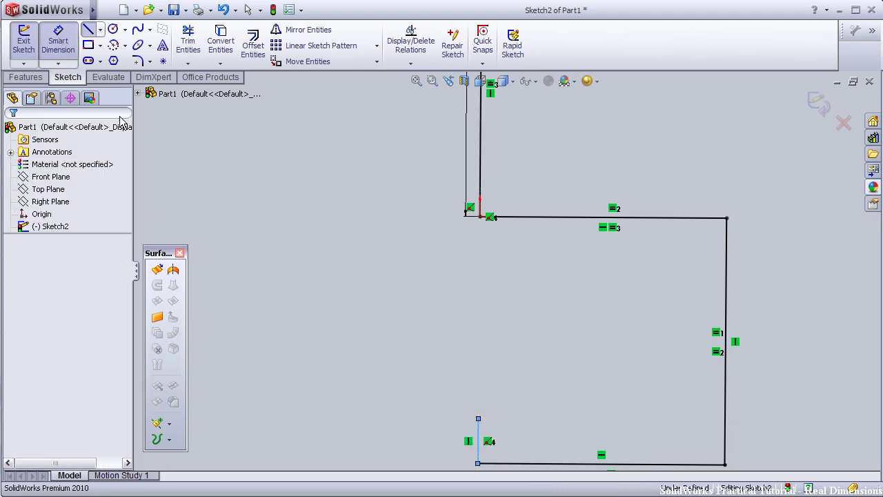
{"action": "left_click", "coordinate": [479, 447]}
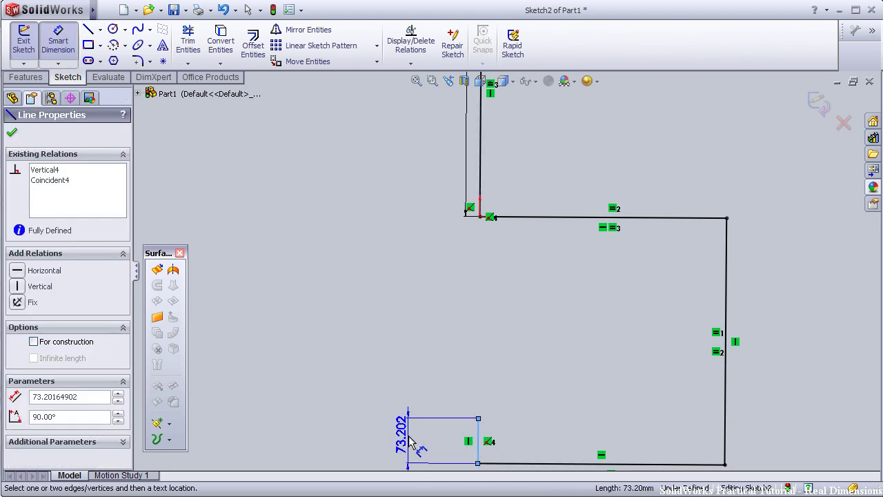
{"action": "left_click", "coordinate": [462, 442]}
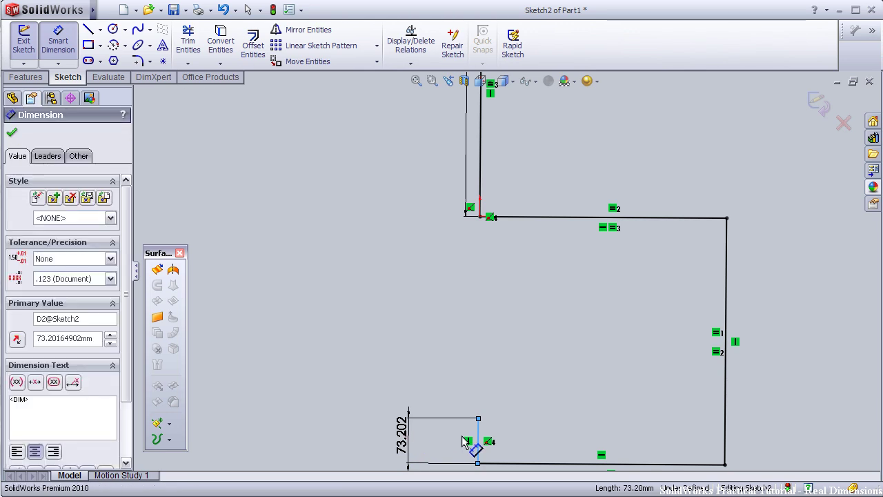
{"action": "type", "text": "50"}
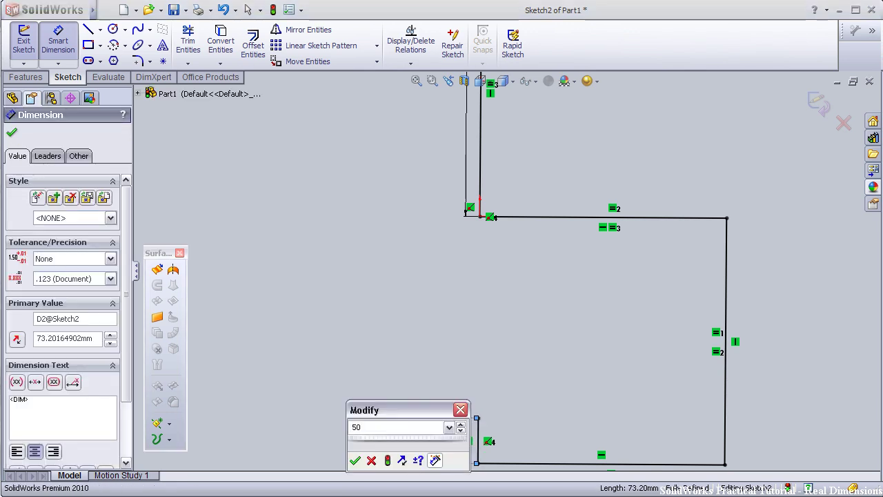
{"action": "key", "text": "Return"}
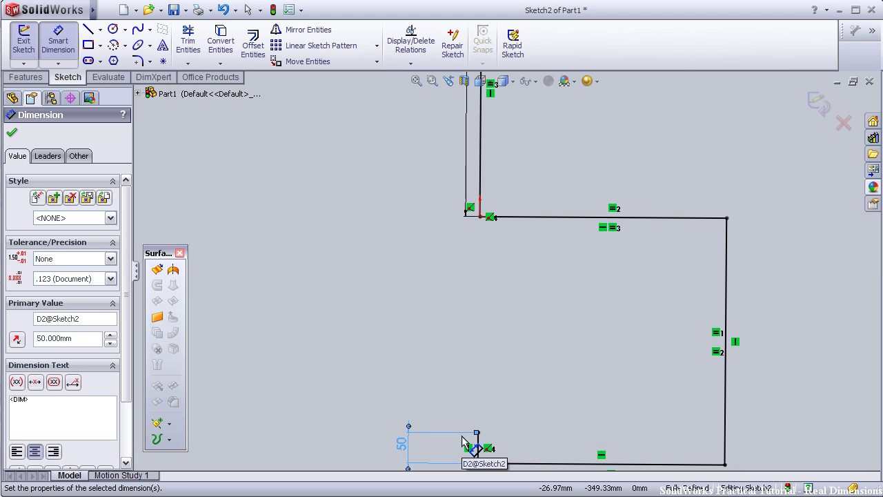
Start Sketch Fillet and round the lower step corner at 40 mm, accepting the relation warning.
{"action": "left_click", "coordinate": [137, 63]}
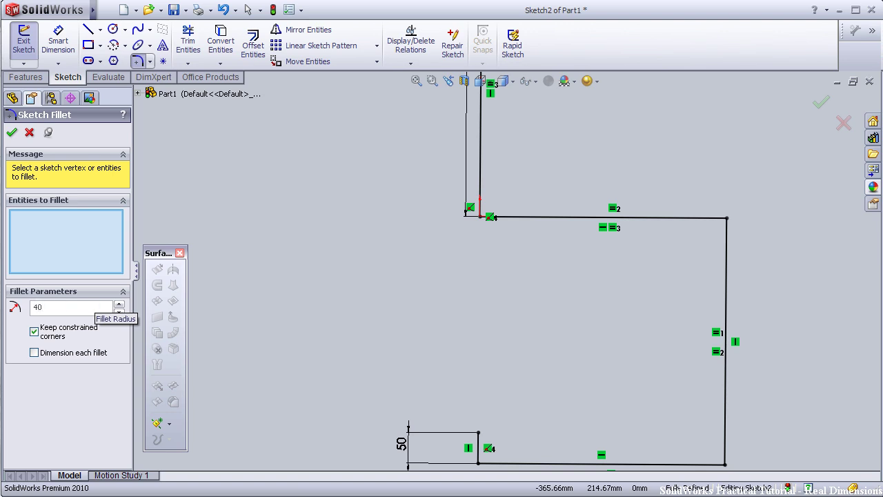
{"action": "type", "text": "50.00mm"}
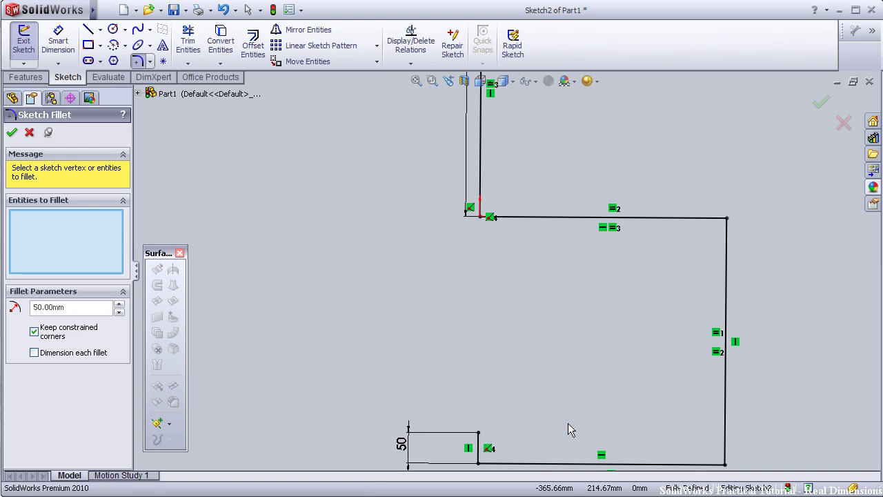
{"action": "scroll", "coordinate": [492, 462], "scroll_direction": "down", "scroll_amount": 1}
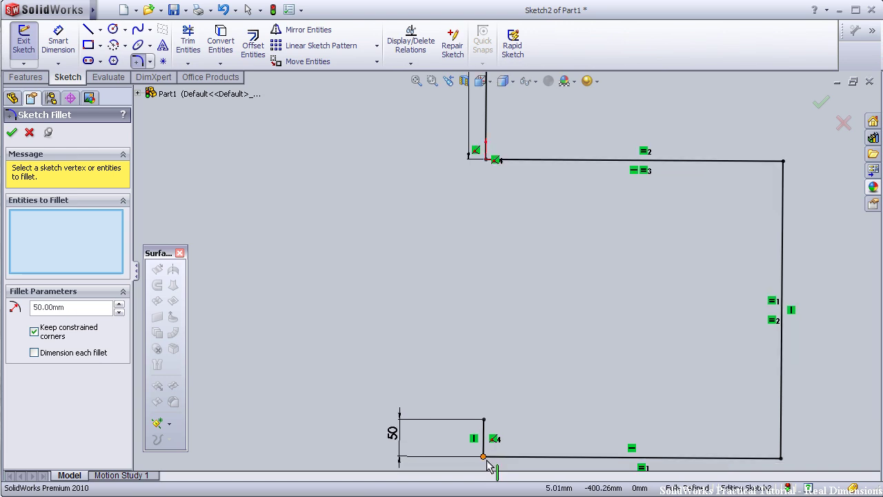
{"action": "left_click", "coordinate": [485, 461]}
{"action": "type", "text": "40"}
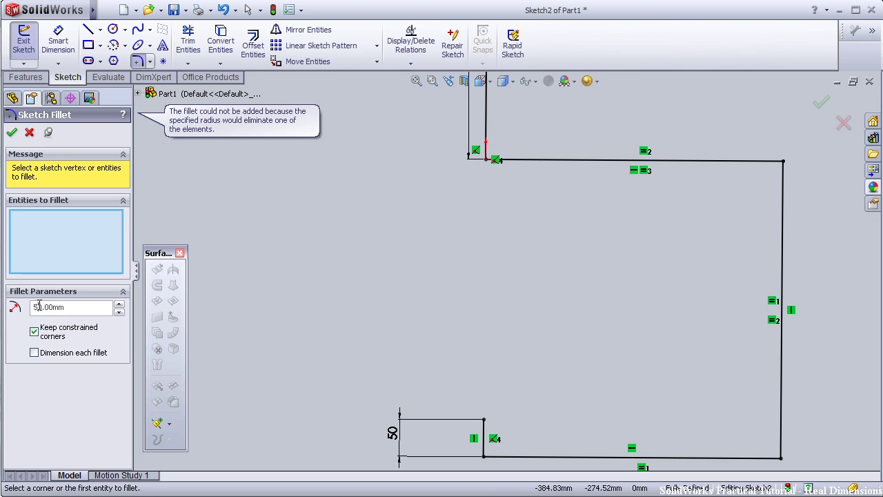
{"action": "left_click", "coordinate": [485, 457]}
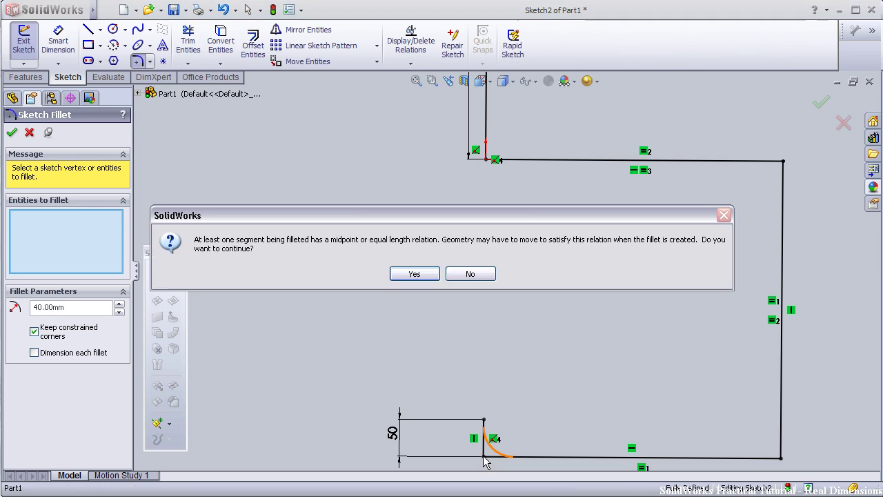
{"action": "left_click", "coordinate": [411, 274]}
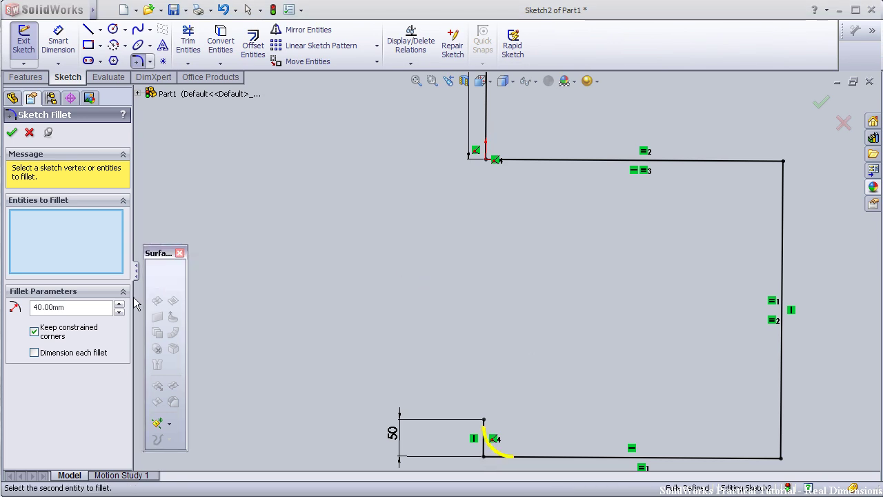
Fillet the bottom-right, top-right and back-to-seat corners at 40 mm, confirming each warning.
{"action": "left_click", "coordinate": [781, 460]}
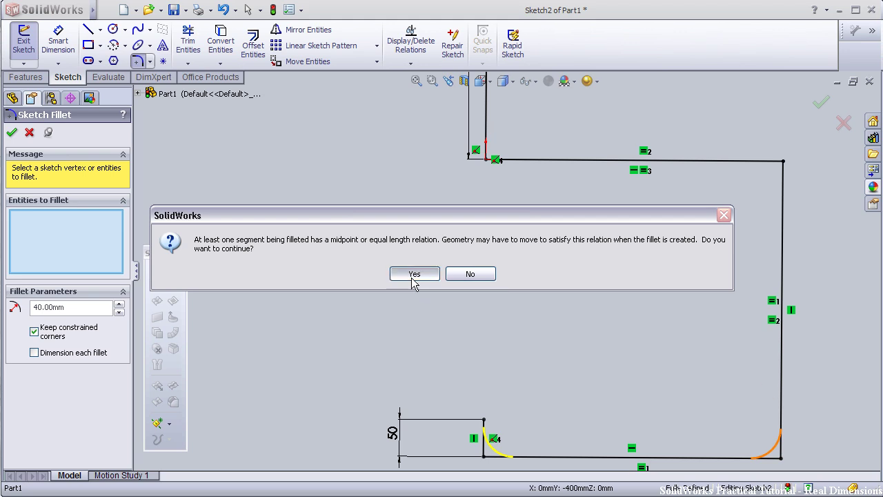
{"action": "left_click", "coordinate": [413, 280]}
{"action": "left_click", "coordinate": [784, 163]}
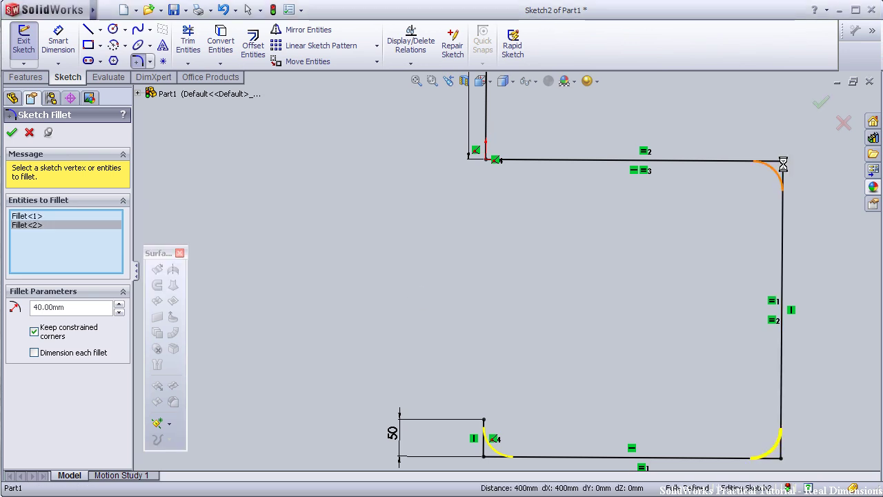
{"action": "left_click", "coordinate": [416, 274]}
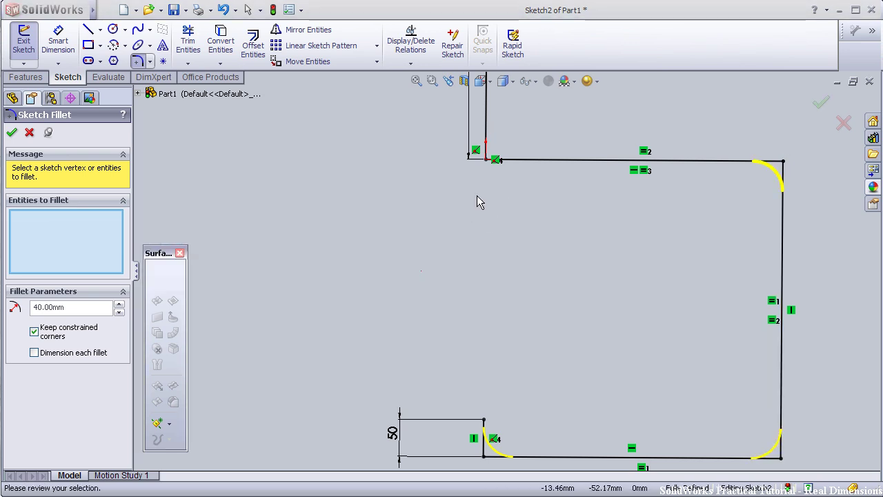
{"action": "left_click", "coordinate": [486, 161]}
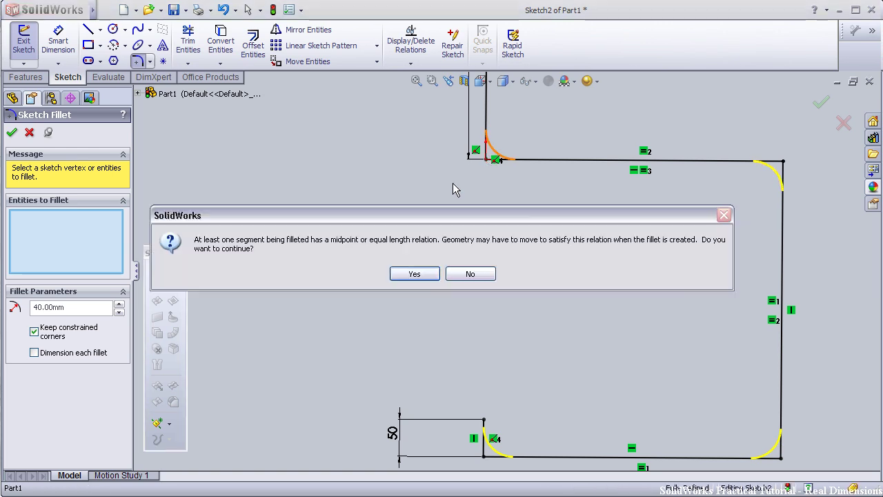
{"action": "left_click", "coordinate": [411, 279]}
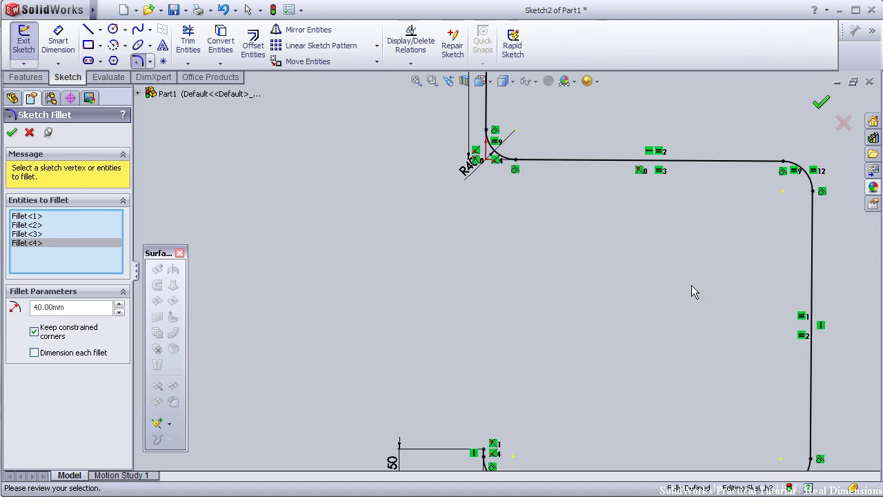
Extrude the filleted profile as a Blind 400 mm surface, creating Surface-Extrude1.
{"action": "right_click", "coordinate": [673, 270]}
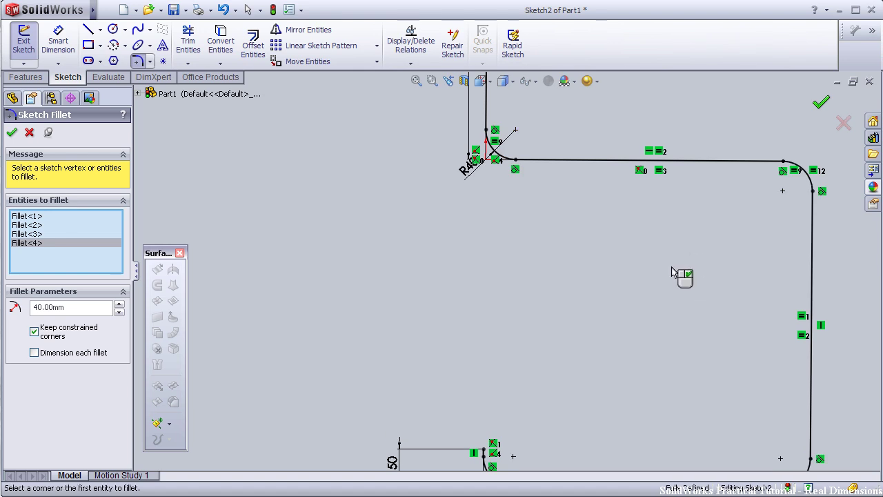
{"action": "middle_click_drag", "start_coordinate": [673, 271], "coordinate": [256, 250]}
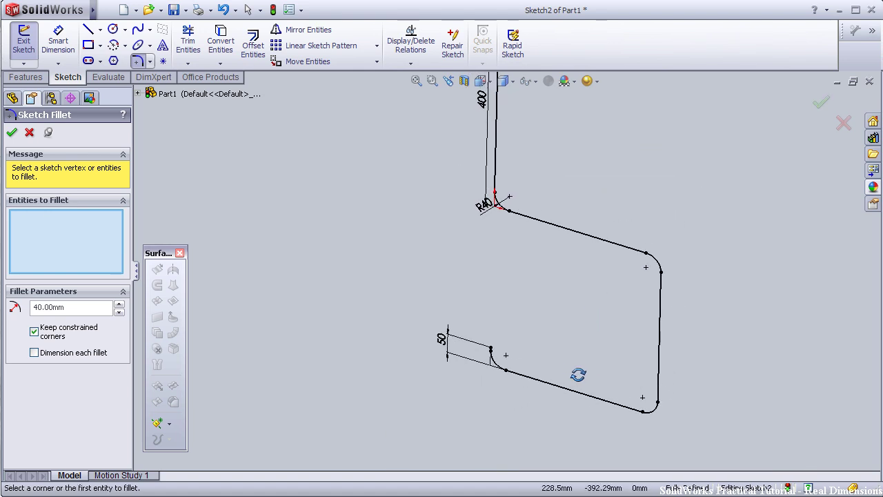
{"action": "left_click", "coordinate": [13, 133]}
{"action": "type", "text": "400"}
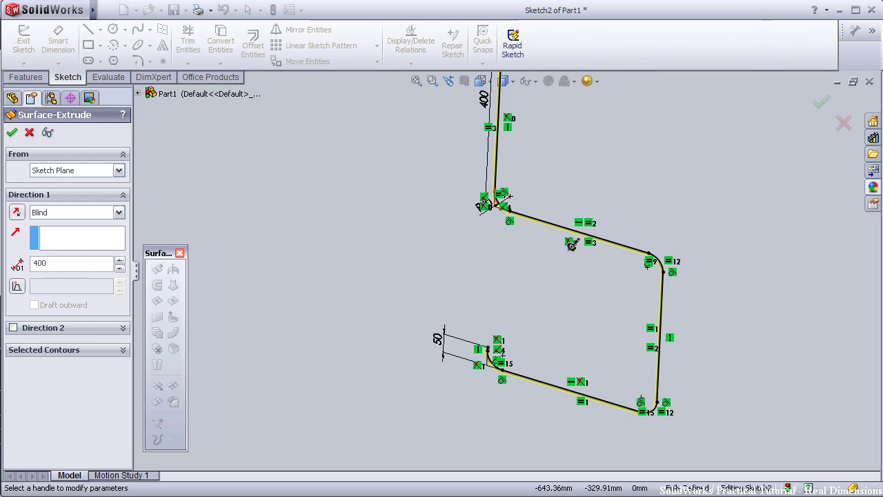
{"action": "key", "text": "Return"}
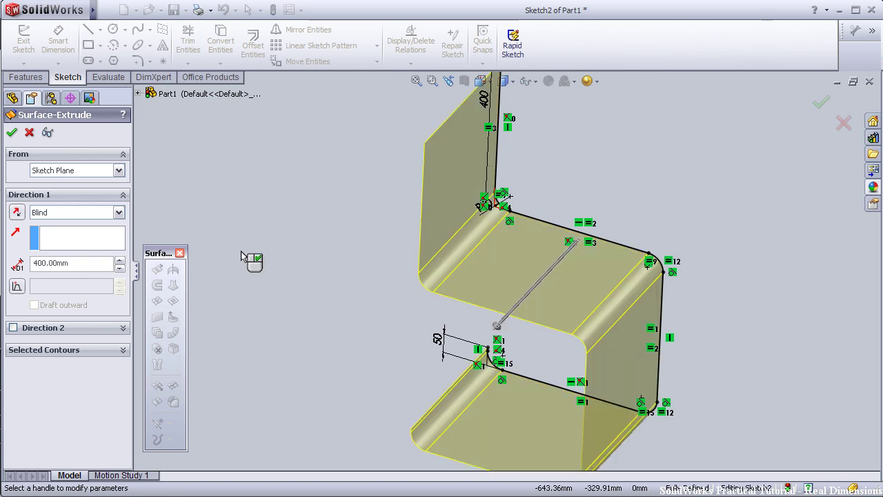
{"action": "left_click", "coordinate": [12, 132]}
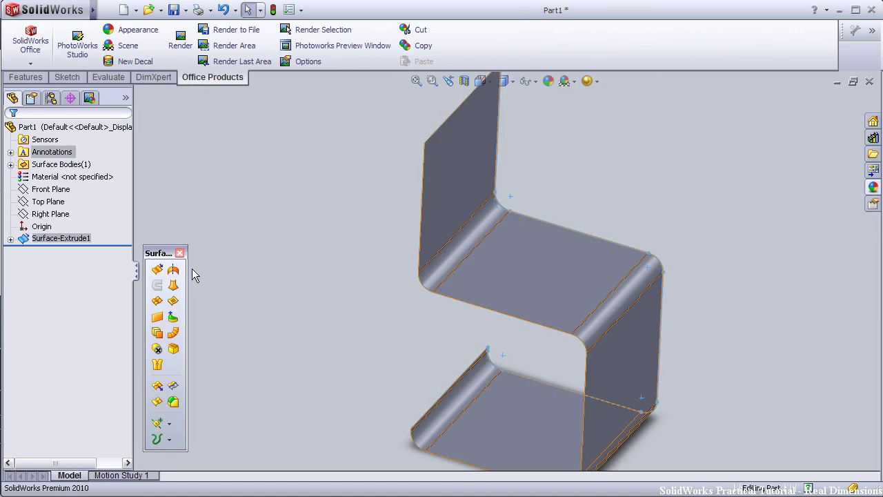
{"action": "mouse_move", "coordinate": [295, 279]}
{"action": "middle_mouse_down"}
{"action": "mouse_move", "coordinate": [283, 269]}
{"action": "mouse_move", "coordinate": [286, 279]}
{"action": "middle_mouse_up"}
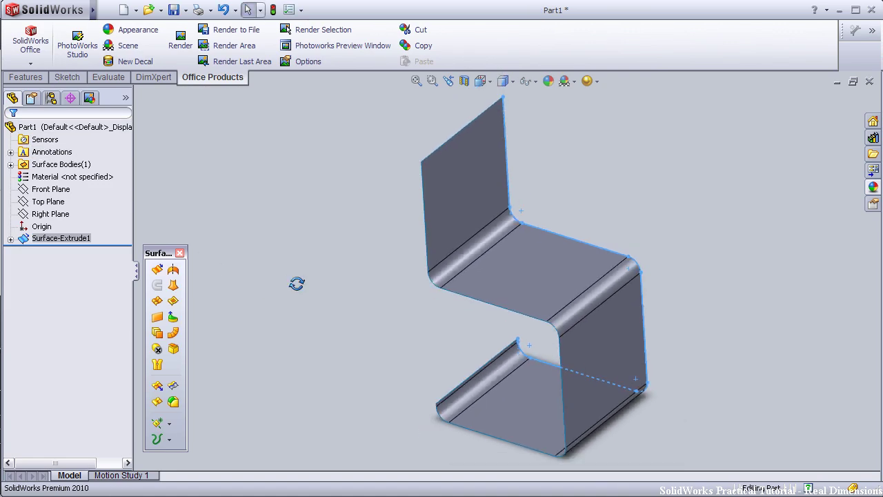
{"action": "mouse_move", "coordinate": [362, 265]}
{"action": "middle_mouse_down"}
{"action": "mouse_move", "coordinate": [399, 238]}
{"action": "mouse_move", "coordinate": [379, 266]}
{"action": "middle_mouse_up"}
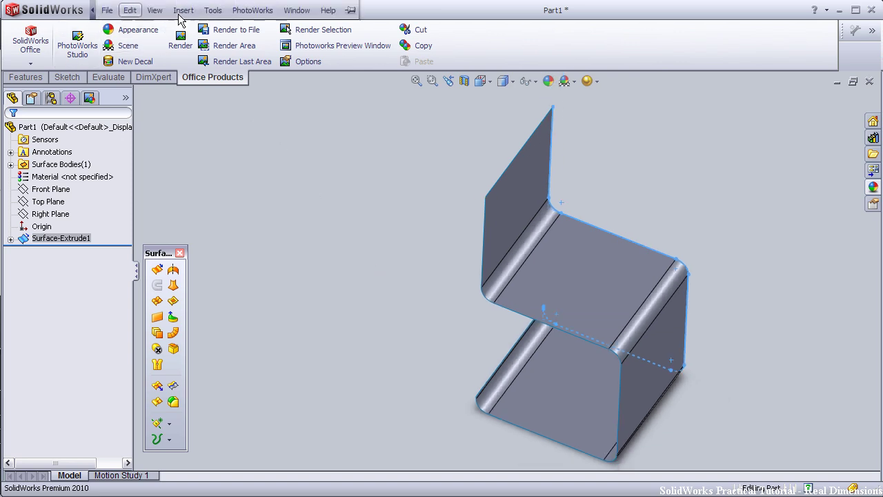
Use Insert > Boss/Base > Thicken to turn the chair surface into an 8 mm solid, Thicken1.
{"action": "left_click", "coordinate": [183, 10]}
{"action": "mouse_move", "coordinate": [202, 36]}
{"action": "left_click", "coordinate": [362, 98]}
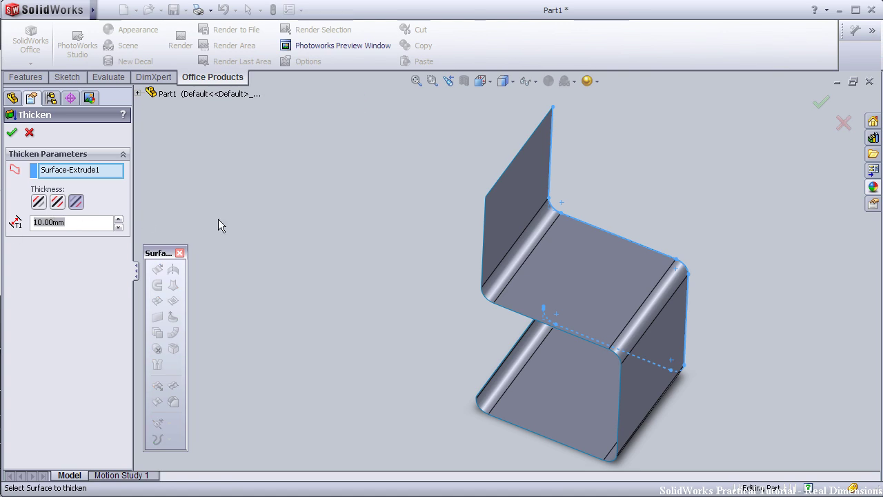
{"action": "type", "text": "5"}
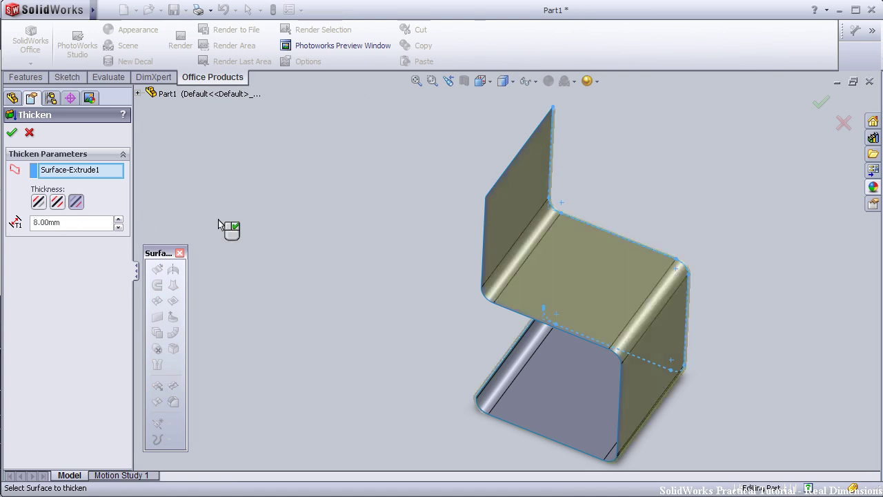
{"action": "left_click", "coordinate": [11, 133]}
{"action": "scroll", "coordinate": [445, 228], "scroll_direction": "down", "scroll_amount": 3}
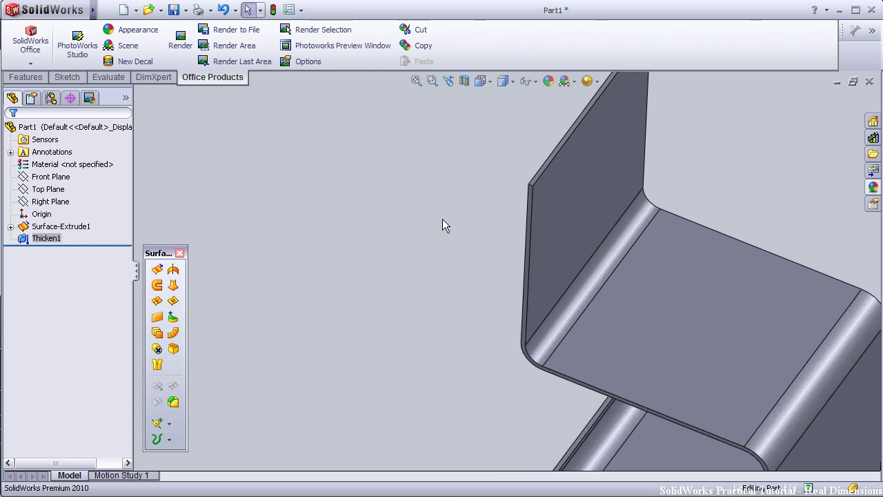
{"action": "scroll", "coordinate": [477, 206], "scroll_direction": "down", "scroll_amount": 2}
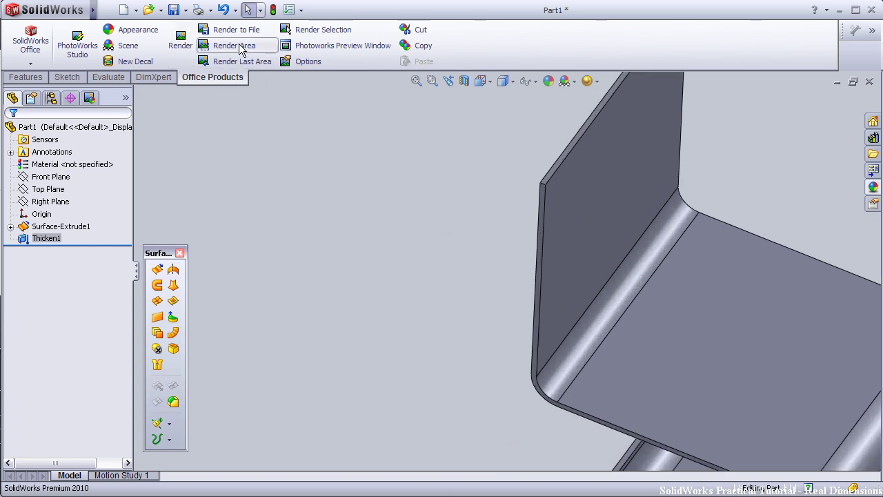
Fillet the two top corner edges of the chair back with a 70 mm constant radius.
{"action": "left_click", "coordinate": [26, 76]}
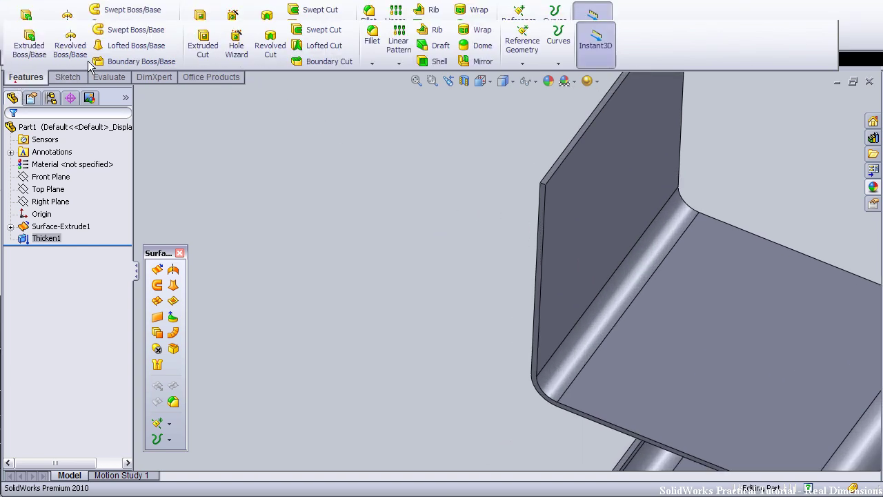
{"action": "left_click", "coordinate": [371, 36]}
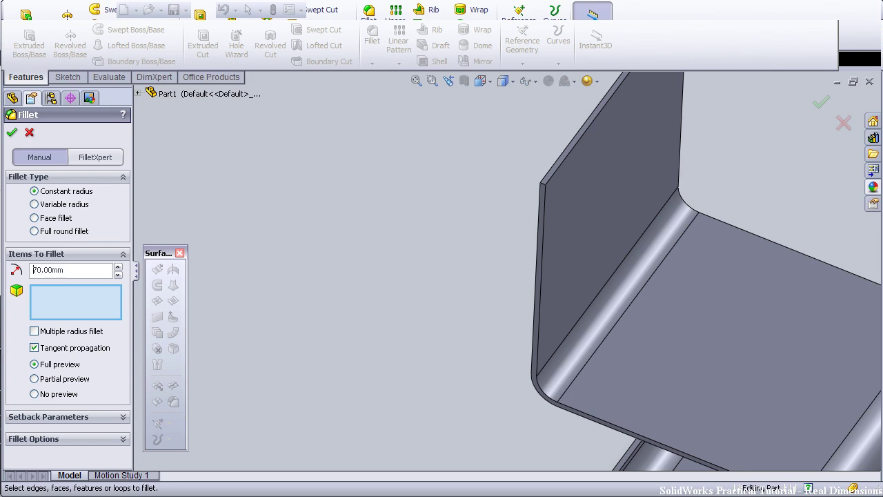
{"action": "left_click", "coordinate": [548, 187]}
{"action": "middle_click_drag", "start_coordinate": [550, 195], "coordinate": [445, 248]}
{"action": "scroll", "coordinate": [455, 235], "scroll_direction": "up", "scroll_amount": 3}
{"action": "mouse_move", "coordinate": [469, 219]}
{"action": "middle_mouse_down"}
{"action": "mouse_move", "coordinate": [488, 153]}
{"action": "mouse_move", "coordinate": [460, 240]}
{"action": "mouse_move", "coordinate": [528, 184]}
{"action": "middle_mouse_up"}
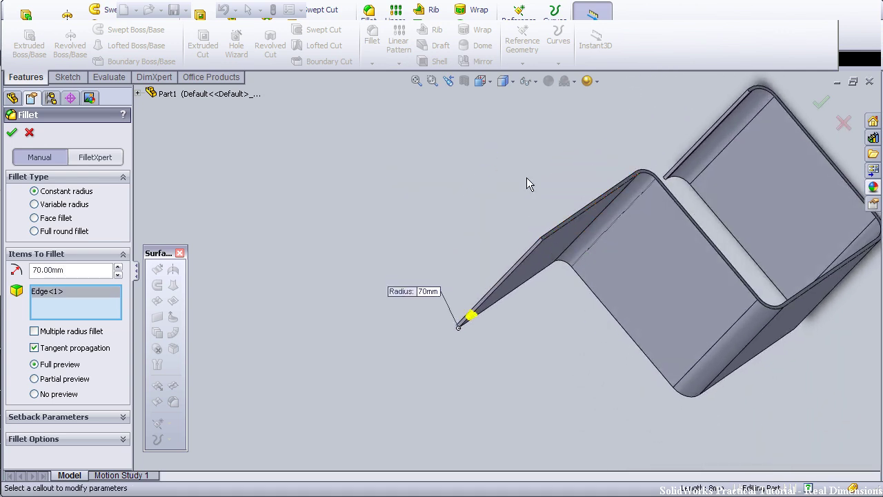
{"action": "scroll", "coordinate": [525, 228], "scroll_direction": "down", "scroll_amount": 5}
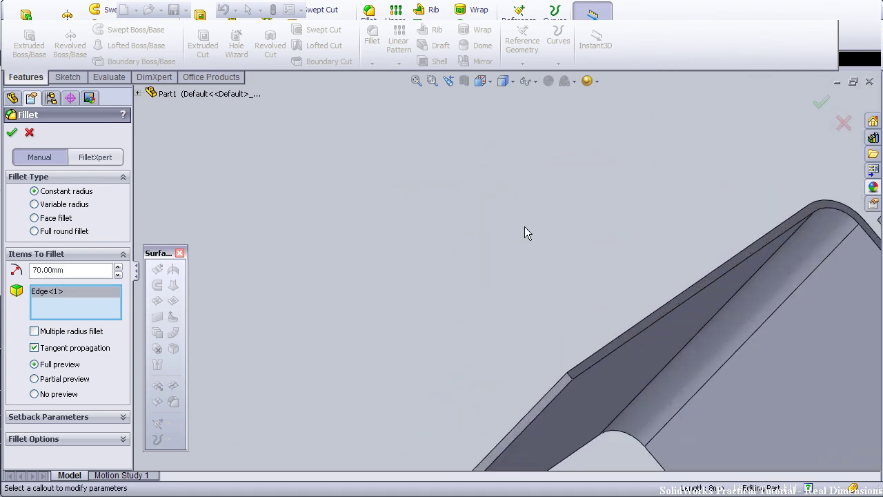
{"action": "left_click", "coordinate": [568, 374]}
{"action": "left_click", "coordinate": [11, 133]}
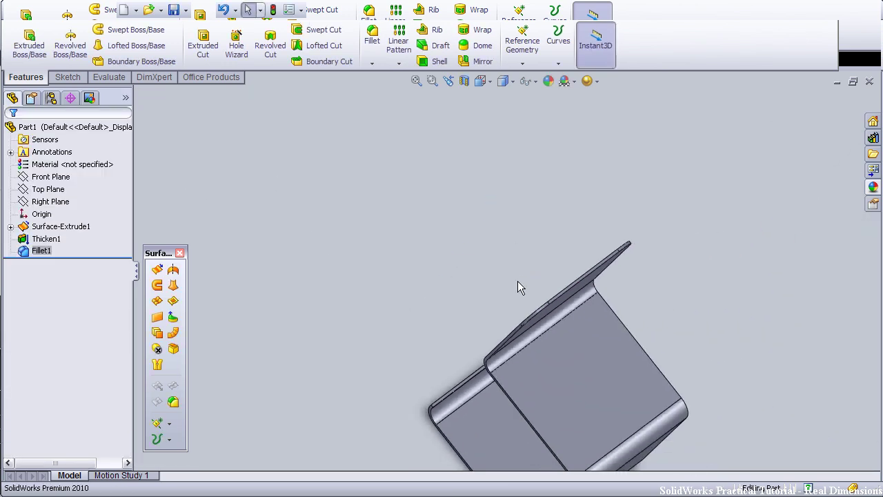
Orient the chair to the isometric standard view.
{"action": "mouse_move", "coordinate": [570, 319]}
{"action": "middle_mouse_down"}
{"action": "mouse_move", "coordinate": [404, 187]}
{"action": "mouse_move", "coordinate": [474, 264]}
{"action": "mouse_move", "coordinate": [464, 228]}
{"action": "mouse_move", "coordinate": [571, 354]}
{"action": "middle_mouse_up"}
{"action": "key", "text": "space"}
{"action": "left_click", "coordinate": [592, 327]}
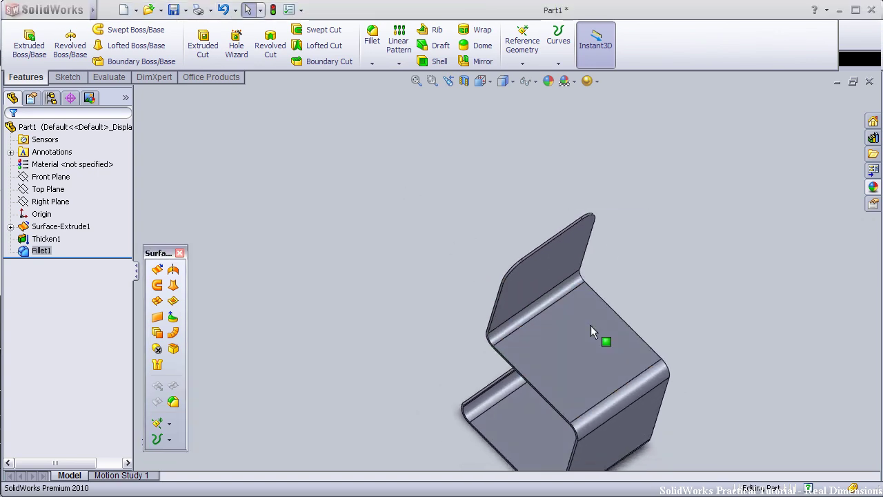
{"action": "mouse_move", "coordinate": [612, 299]}
{"action": "middle_mouse_down"}
{"action": "mouse_move", "coordinate": [513, 388]}
{"action": "mouse_move", "coordinate": [595, 443]}
{"action": "mouse_move", "coordinate": [548, 357]}
{"action": "mouse_move", "coordinate": [572, 321]}
{"action": "mouse_move", "coordinate": [616, 311]}
{"action": "mouse_move", "coordinate": [394, 233]}
{"action": "middle_mouse_up"}
{"action": "scroll", "coordinate": [567, 331], "scroll_direction": "down", "scroll_amount": 2}
{"action": "key", "text": "space"}
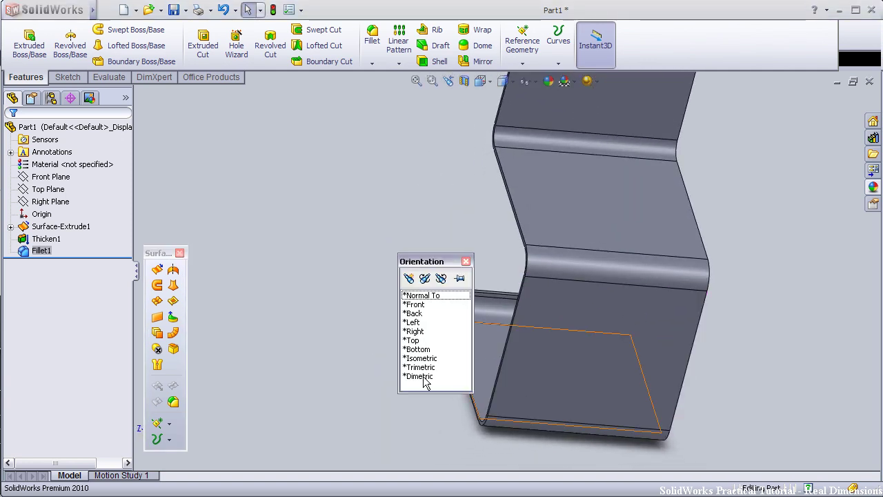
{"action": "double_click", "coordinate": [426, 359]}
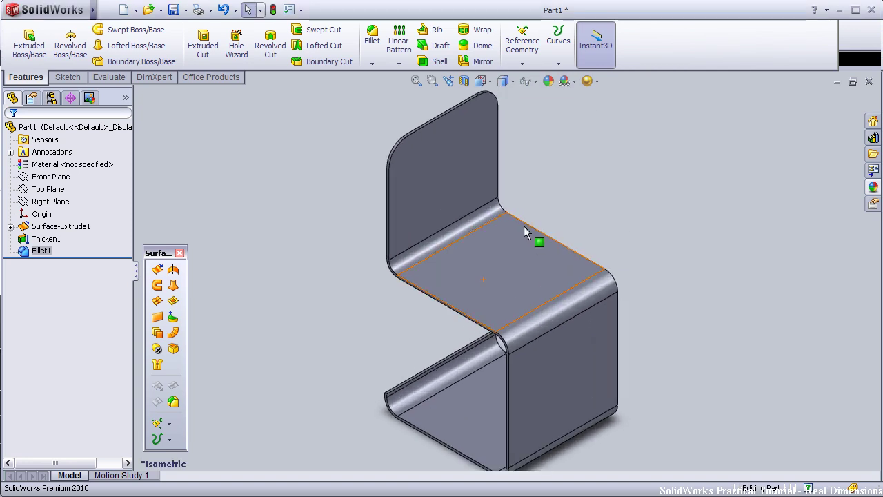
Tilt the view slightly and render the chair in PhotoWorks.
{"action": "mouse_move", "coordinate": [416, 343]}
{"action": "middle_mouse_down"}
{"action": "mouse_move", "coordinate": [414, 332]}
{"action": "mouse_move", "coordinate": [426, 338]}
{"action": "mouse_move", "coordinate": [420, 355]}
{"action": "mouse_move", "coordinate": [372, 345]}
{"action": "mouse_move", "coordinate": [376, 367]}
{"action": "mouse_move", "coordinate": [453, 312]}
{"action": "middle_mouse_up"}
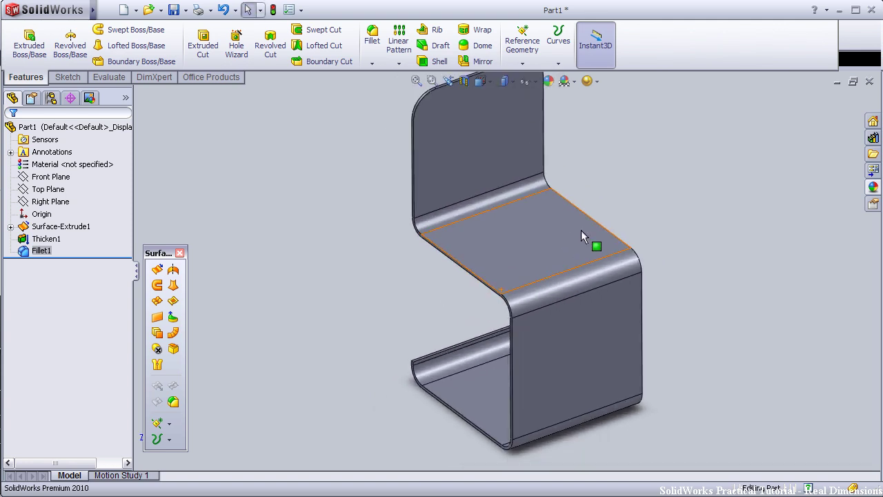
{"action": "scroll", "coordinate": [618, 222], "scroll_direction": "down", "scroll_amount": 2}
{"action": "left_click", "coordinate": [186, 40]}
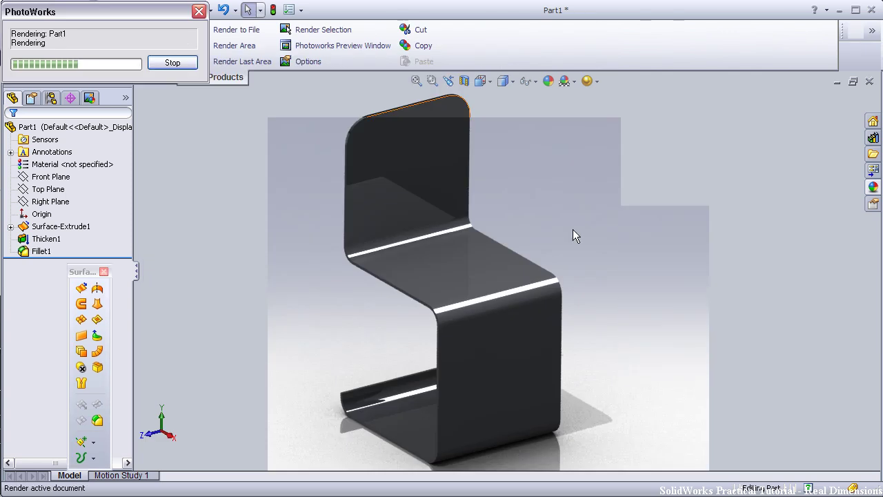